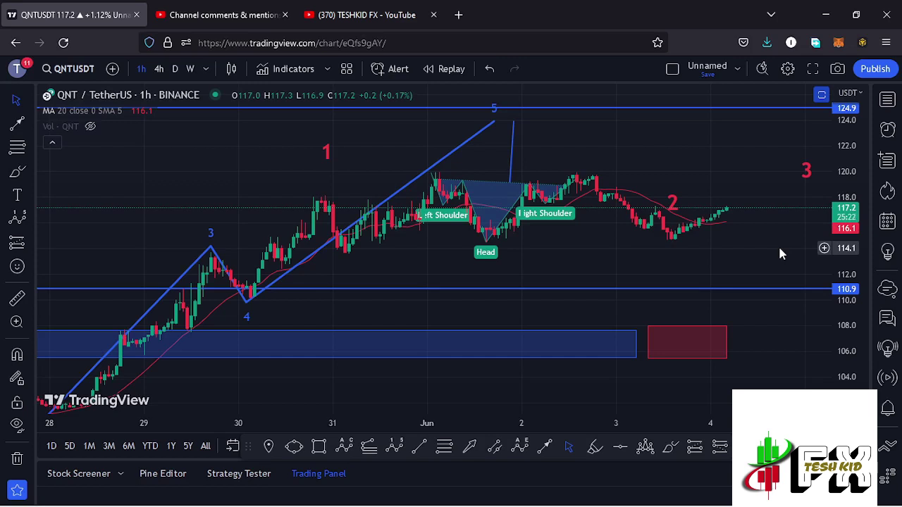
Discard a trial red circle and line at wave 2, then brush a red zigzag over the head-and-shoulders.
{"action": "left_click", "coordinate": [668, 448]}
{"action": "mouse_move", "coordinate": [716, 188]}
{"action": "left_mouse_down"}
{"action": "mouse_move", "coordinate": [699, 203]}
{"action": "mouse_move", "coordinate": [701, 243]}
{"action": "mouse_move", "coordinate": [733, 256]}
{"action": "mouse_move", "coordinate": [740, 197]}
{"action": "mouse_move", "coordinate": [730, 190]}
{"action": "left_mouse_up"}
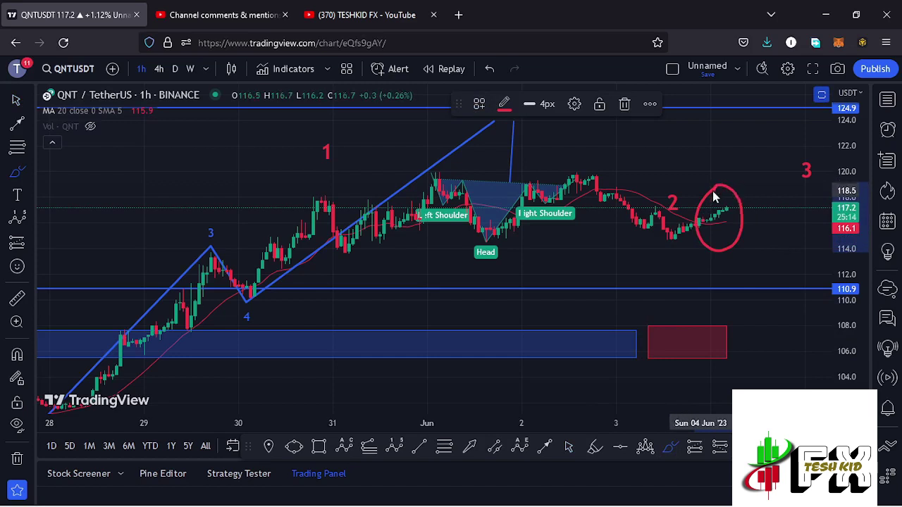
{"action": "left_click_drag", "start_coordinate": [718, 188], "coordinate": [720, 145]}
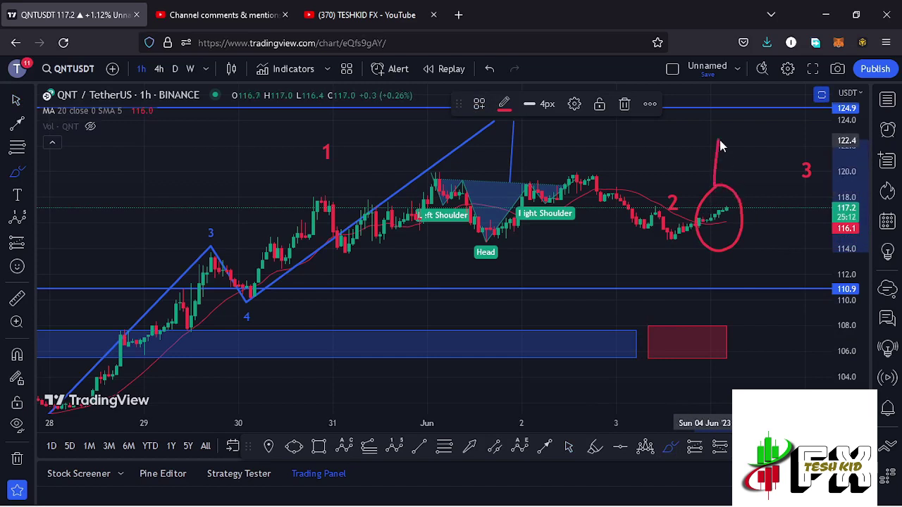
{"action": "left_click", "coordinate": [626, 105]}
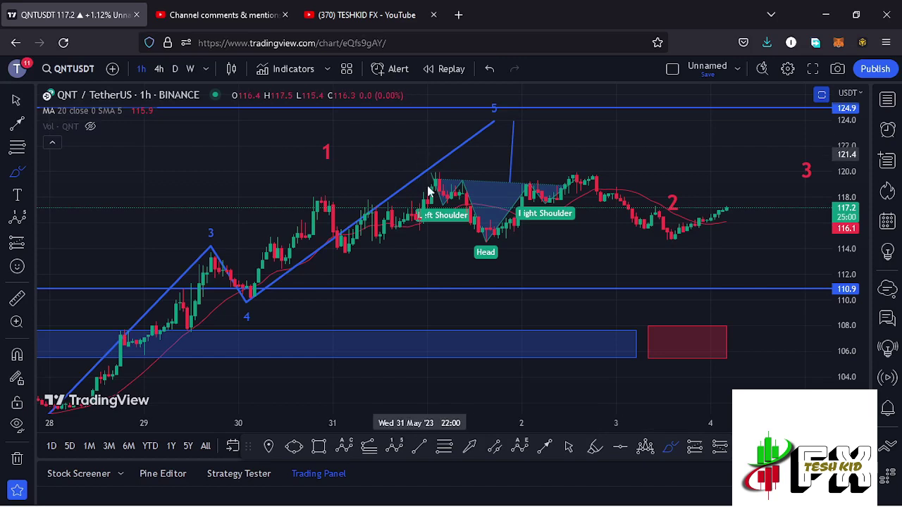
{"action": "mouse_move", "coordinate": [430, 176]}
{"action": "left_mouse_down"}
{"action": "mouse_move", "coordinate": [445, 210]}
{"action": "mouse_move", "coordinate": [461, 186]}
{"action": "mouse_move", "coordinate": [467, 191]}
{"action": "mouse_move", "coordinate": [491, 248]}
{"action": "mouse_move", "coordinate": [525, 174]}
{"action": "mouse_move", "coordinate": [550, 207]}
{"action": "mouse_move", "coordinate": [579, 165]}
{"action": "left_mouse_up"}
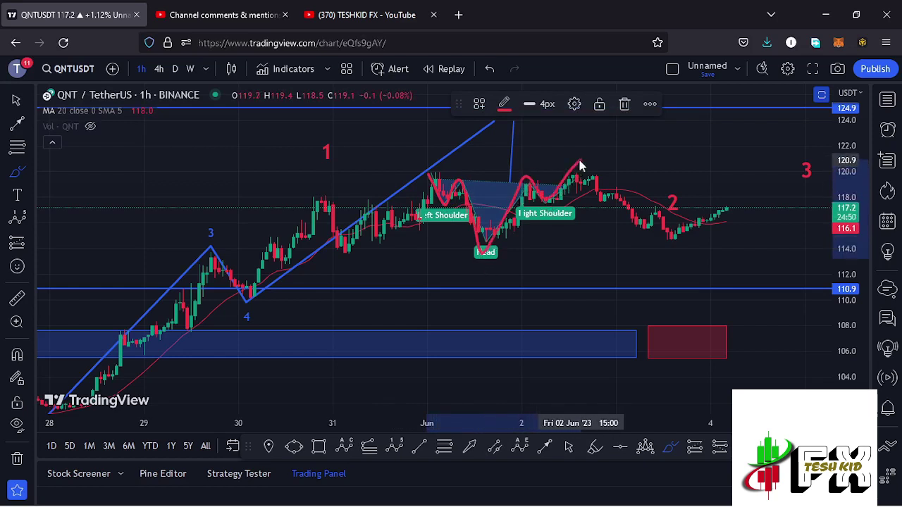
Delete the red zigzag, then sketch and delete a red curve from the peak to wave 2.
{"action": "left_click", "coordinate": [625, 104]}
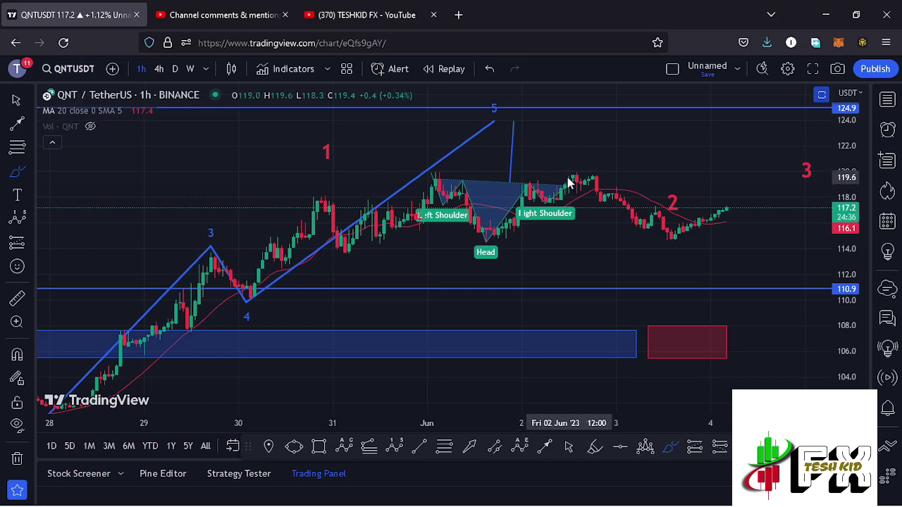
{"action": "mouse_move", "coordinate": [575, 177]}
{"action": "left_mouse_down"}
{"action": "mouse_move", "coordinate": [641, 211]}
{"action": "mouse_move", "coordinate": [666, 242]}
{"action": "left_mouse_up"}
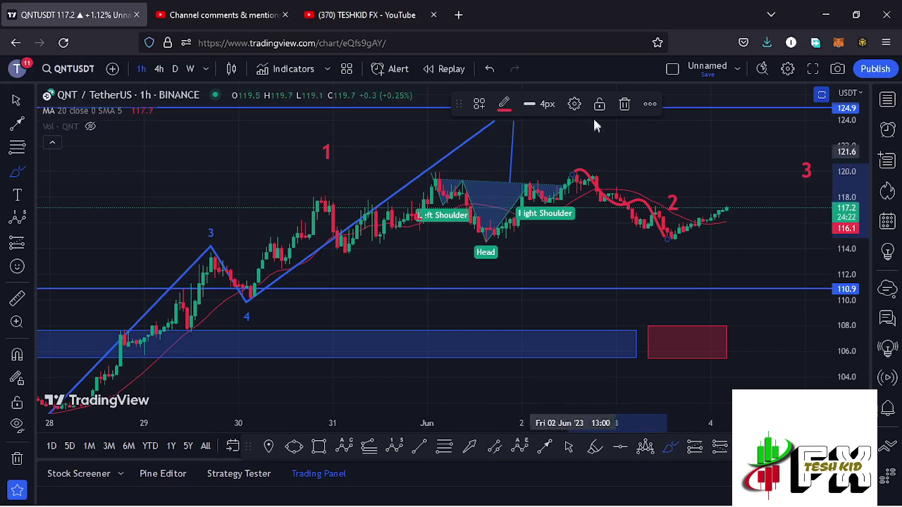
{"action": "left_click", "coordinate": [625, 104]}
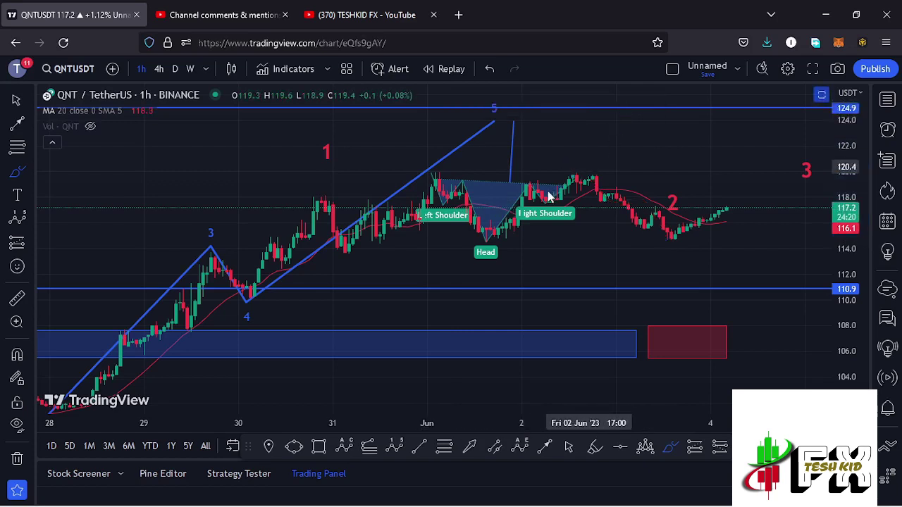
Delete the blue vertical line at wave 5 and the Head and Shoulders drawing.
{"action": "left_click", "coordinate": [504, 202]}
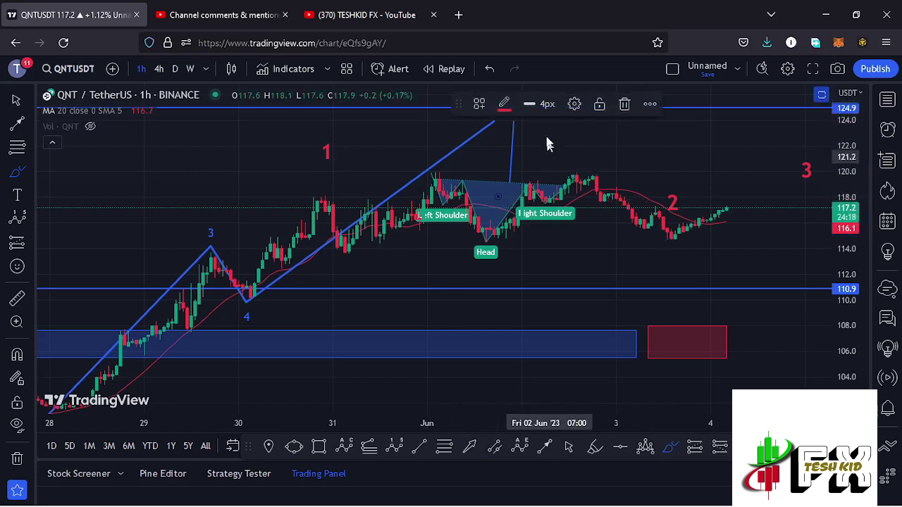
{"action": "left_click", "coordinate": [574, 388]}
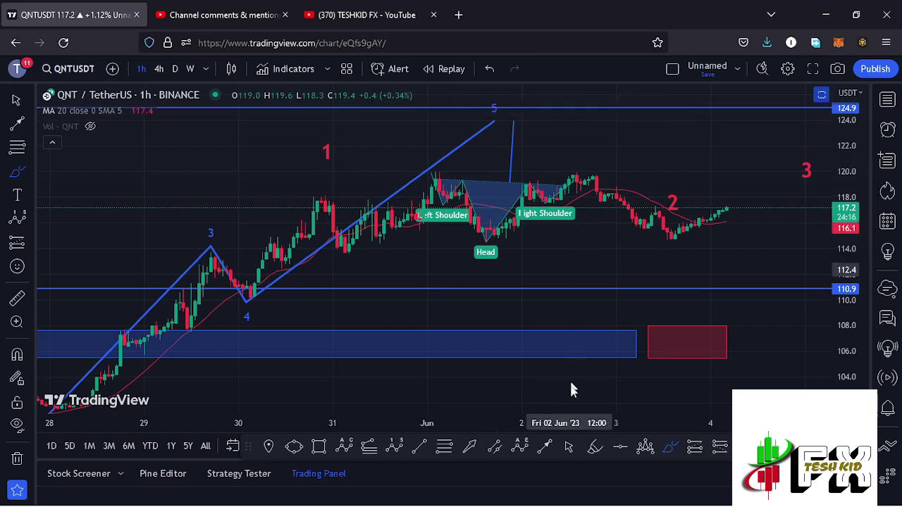
{"action": "left_click", "coordinate": [571, 448]}
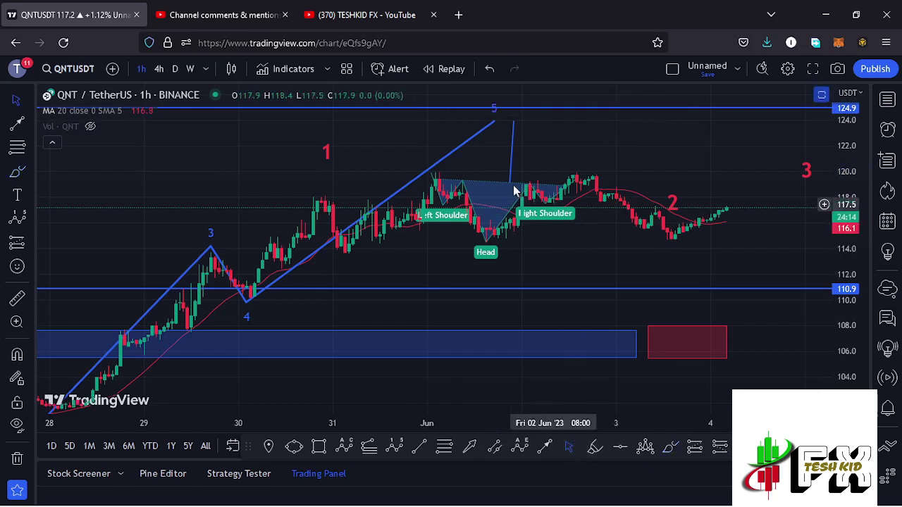
{"action": "left_click", "coordinate": [514, 145]}
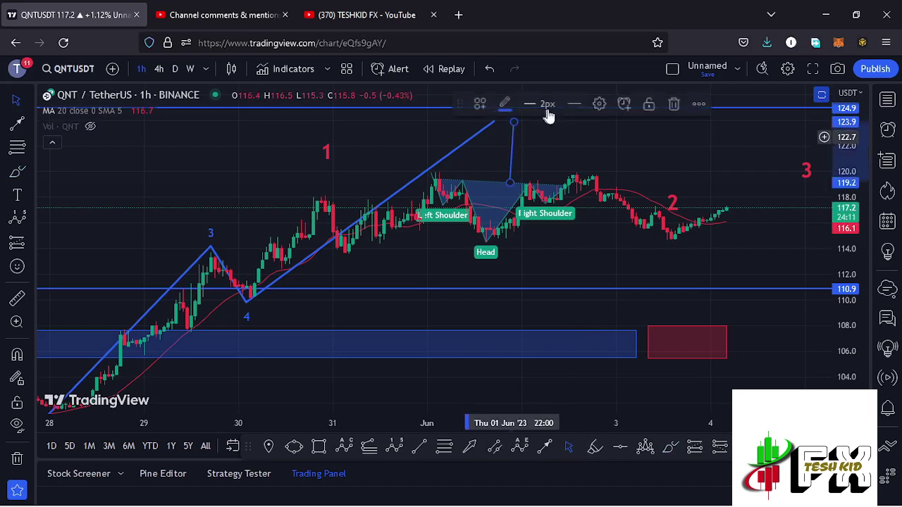
{"action": "left_click", "coordinate": [675, 103]}
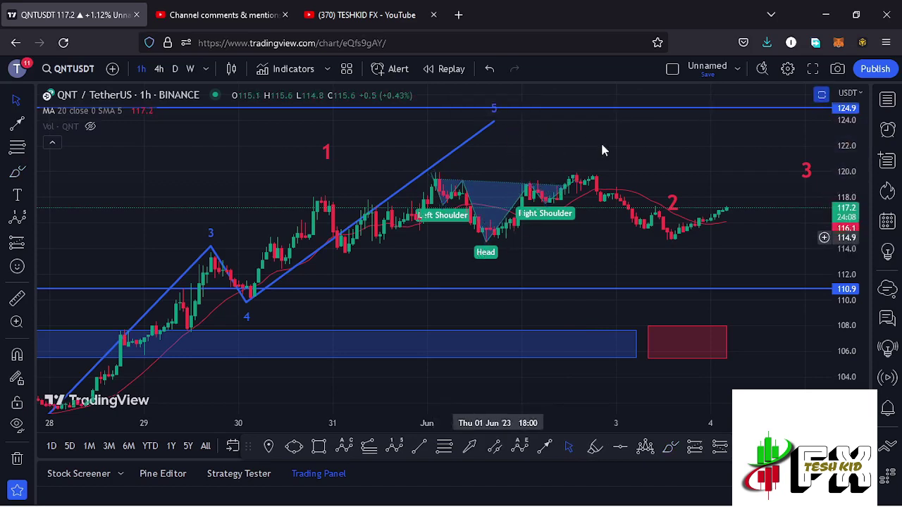
{"action": "left_click", "coordinate": [486, 248]}
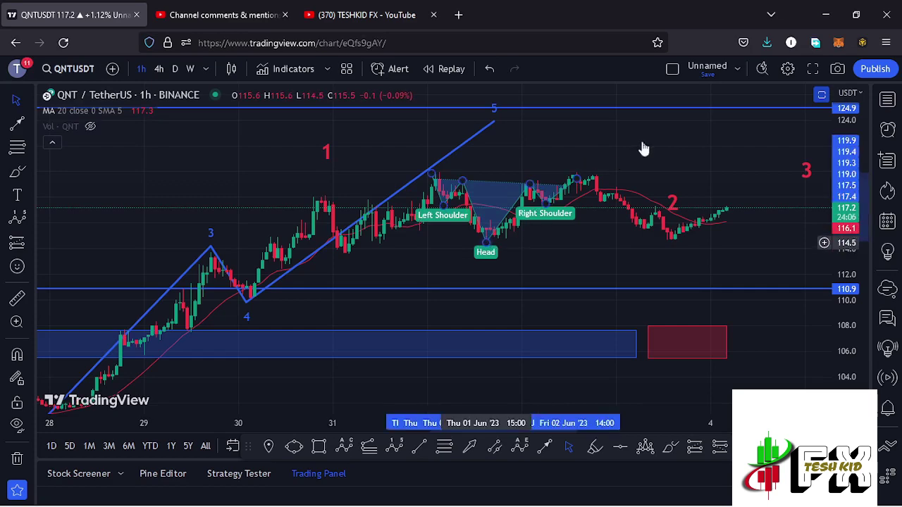
{"action": "left_click", "coordinate": [674, 104]}
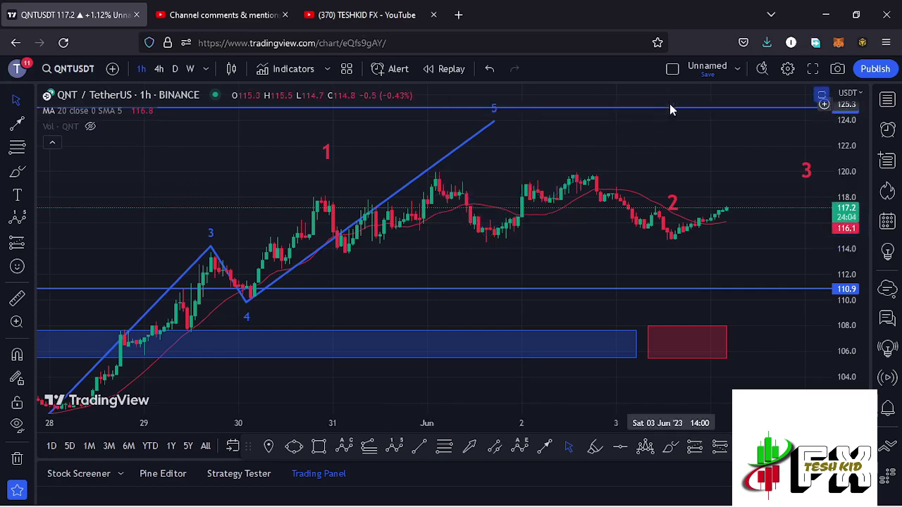
Zoom out, pan and compress the price scale to show 98–124.9 with the full 1–5 count.
{"action": "scroll", "coordinate": [560, 260], "scroll_direction": "down", "scroll_amount": 2}
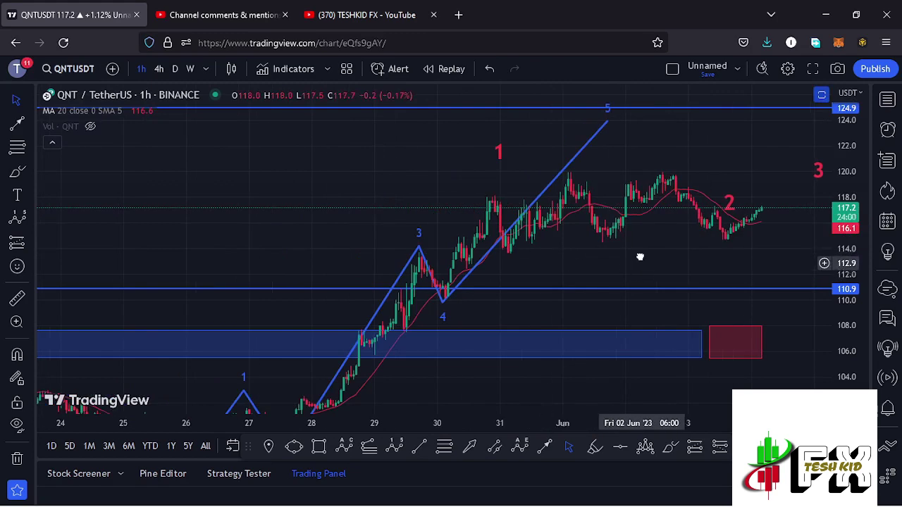
{"action": "left_click_drag", "start_coordinate": [638, 256], "coordinate": [637, 240]}
{"action": "left_click_drag", "start_coordinate": [858, 157], "coordinate": [857, 180]}
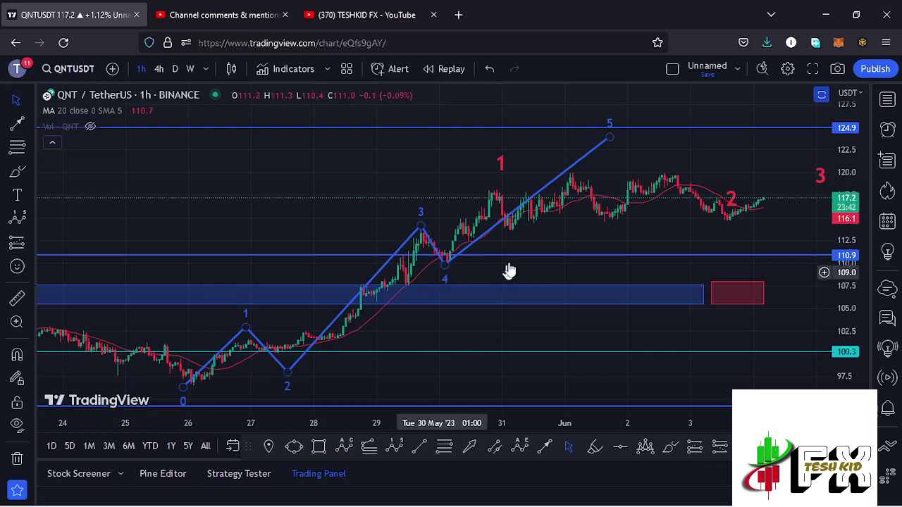
{"action": "left_click_drag", "start_coordinate": [633, 238], "coordinate": [617, 248]}
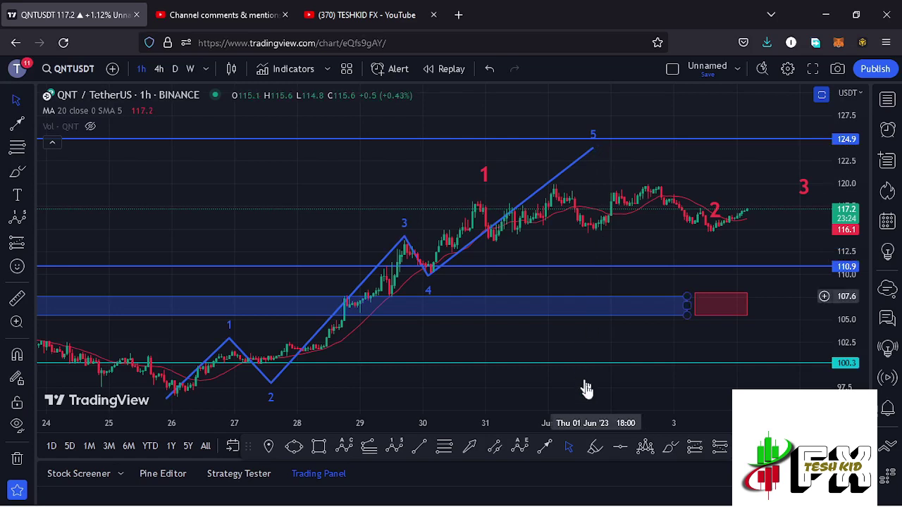
Brush a red vertical line from the red 2 label up to the 124.9 level.
{"action": "left_click", "coordinate": [671, 451]}
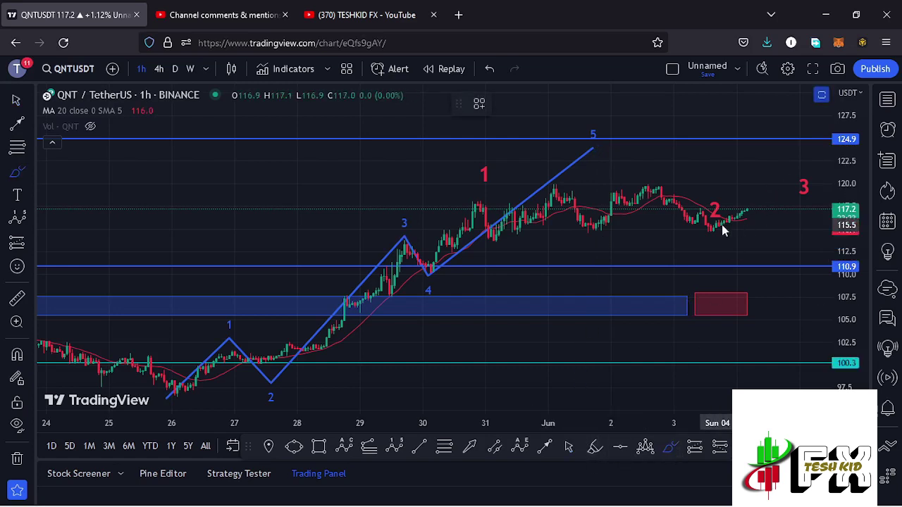
{"action": "left_click_drag", "start_coordinate": [722, 227], "coordinate": [725, 137]}
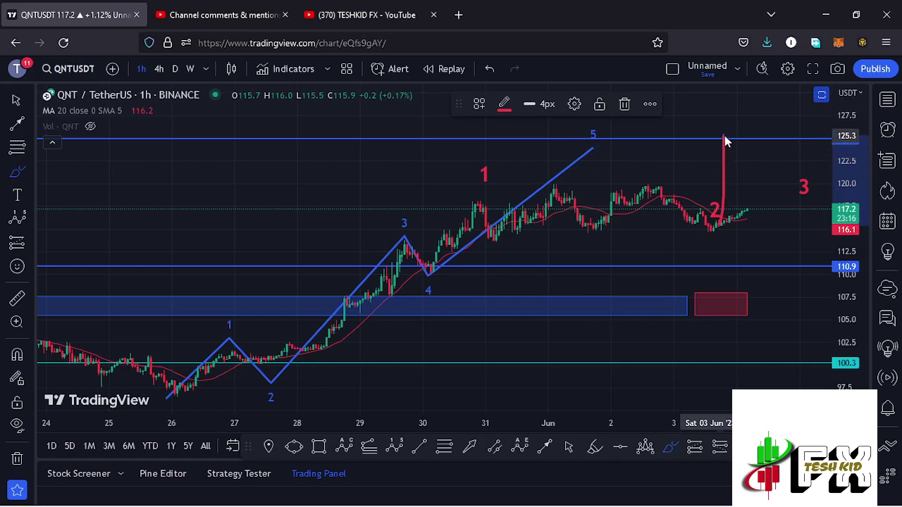
{"action": "left_click_drag", "start_coordinate": [726, 141], "coordinate": [726, 142]}
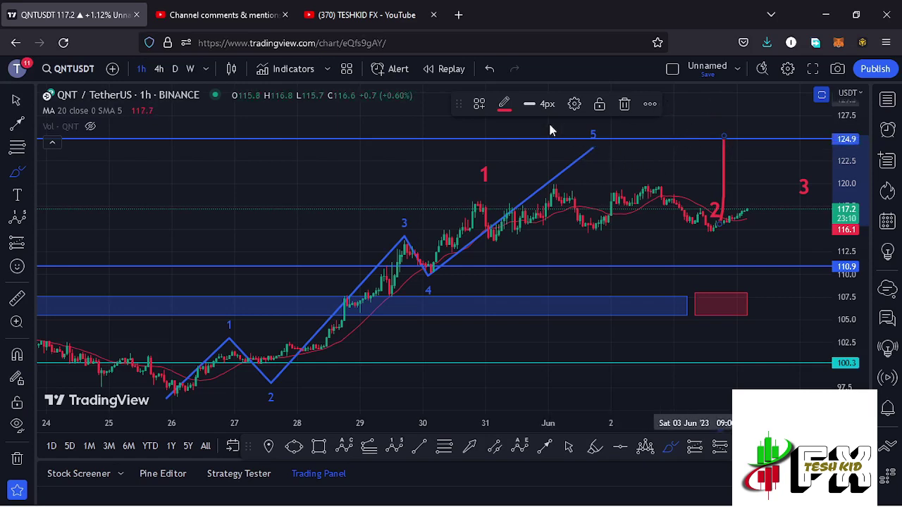
Try and delete red circles around labels 1 and 2, then sketch a red zigzag projection past 2.
{"action": "left_click", "coordinate": [482, 149]}
{"action": "mouse_move", "coordinate": [458, 193]}
{"action": "left_mouse_down"}
{"action": "mouse_move", "coordinate": [497, 204]}
{"action": "mouse_move", "coordinate": [486, 139]}
{"action": "left_mouse_up"}
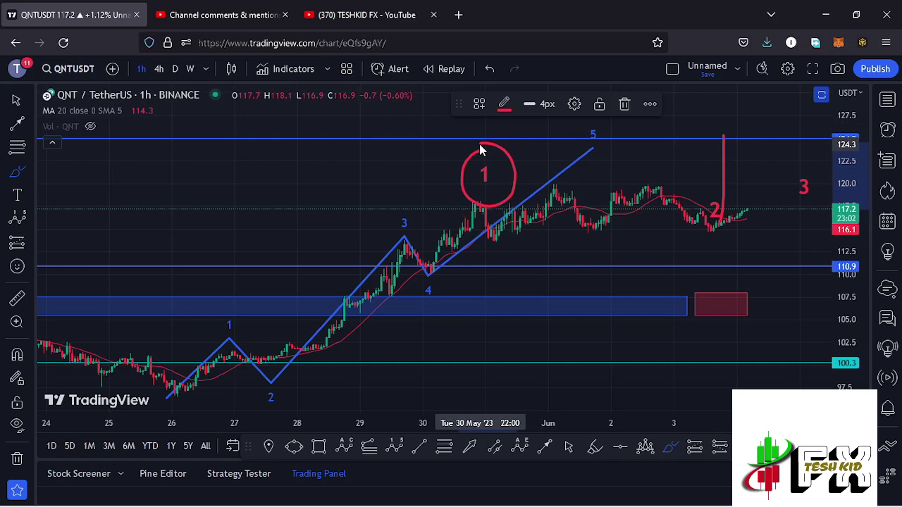
{"action": "left_click", "coordinate": [624, 105]}
{"action": "mouse_move", "coordinate": [706, 182]}
{"action": "left_mouse_down"}
{"action": "mouse_move", "coordinate": [702, 224]}
{"action": "mouse_move", "coordinate": [712, 236]}
{"action": "mouse_move", "coordinate": [737, 217]}
{"action": "mouse_move", "coordinate": [725, 185]}
{"action": "mouse_move", "coordinate": [709, 182]}
{"action": "left_mouse_up"}
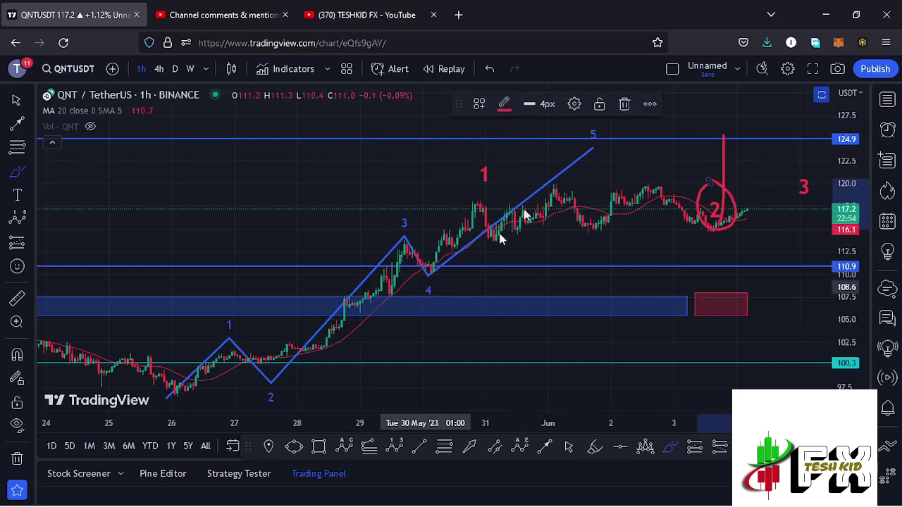
{"action": "left_click", "coordinate": [625, 104]}
{"action": "mouse_move", "coordinate": [640, 155]}
{"action": "left_mouse_down"}
{"action": "mouse_move", "coordinate": [676, 248]}
{"action": "mouse_move", "coordinate": [735, 177]}
{"action": "mouse_move", "coordinate": [812, 293]}
{"action": "left_mouse_up"}
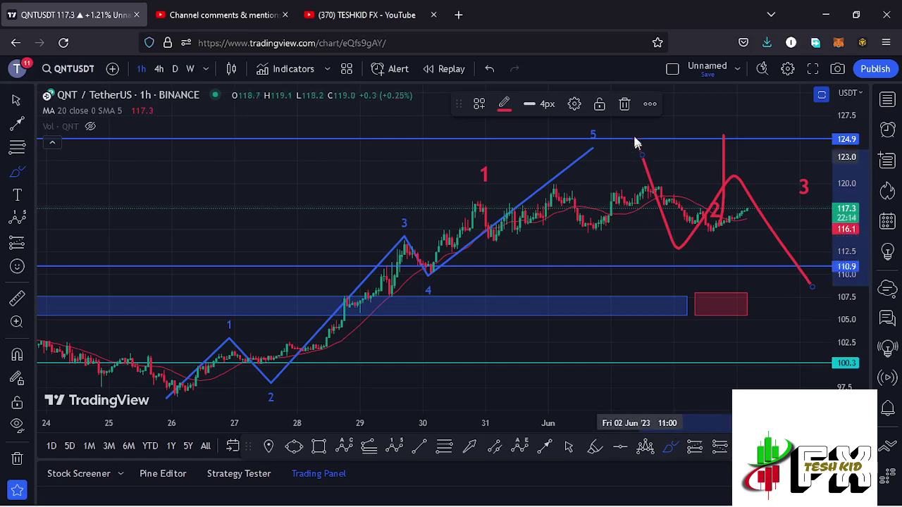
Replace the zigzag with a red circle around label 1 and a new projected drop toward 107.5.
{"action": "left_click", "coordinate": [625, 105]}
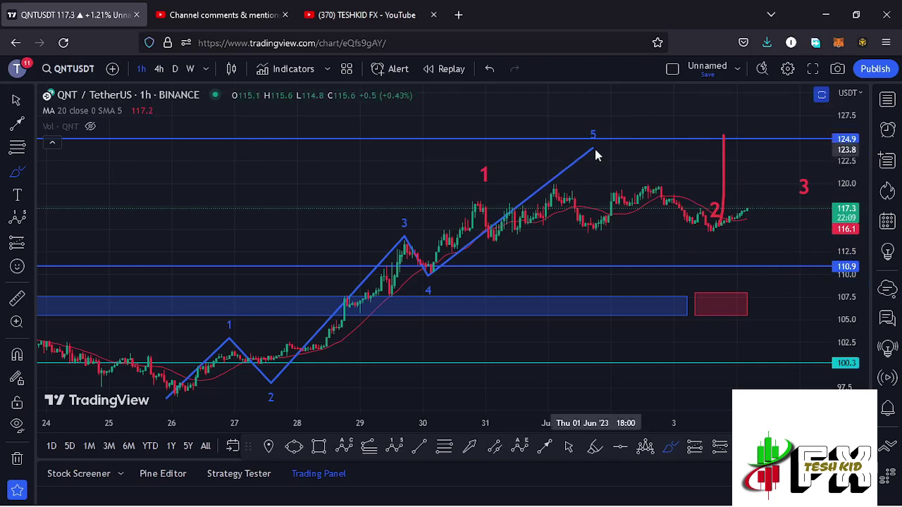
{"action": "mouse_move", "coordinate": [460, 161]}
{"action": "left_mouse_down"}
{"action": "mouse_move", "coordinate": [459, 186]}
{"action": "mouse_move", "coordinate": [475, 207]}
{"action": "mouse_move", "coordinate": [503, 172]}
{"action": "mouse_move", "coordinate": [501, 150]}
{"action": "left_mouse_up"}
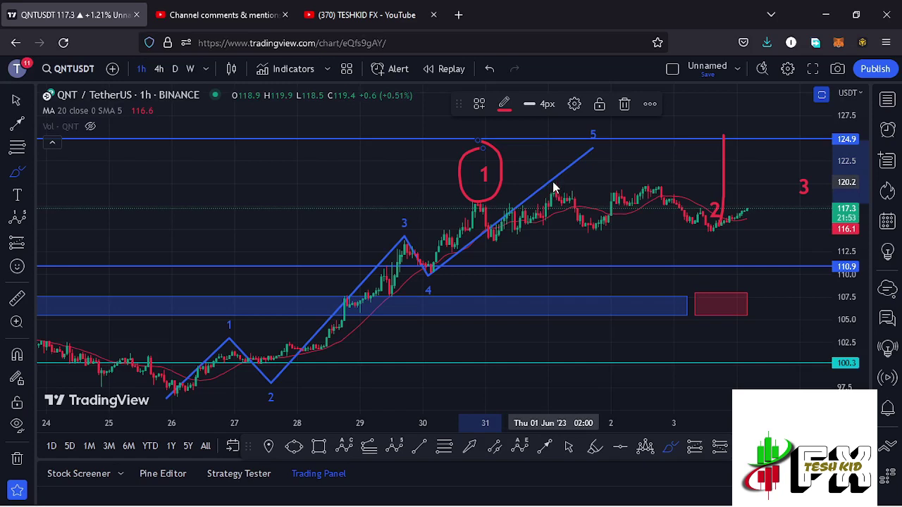
{"action": "mouse_move", "coordinate": [659, 185]}
{"action": "left_mouse_down"}
{"action": "mouse_move", "coordinate": [685, 248]}
{"action": "mouse_move", "coordinate": [741, 213]}
{"action": "mouse_move", "coordinate": [799, 296]}
{"action": "left_mouse_up"}
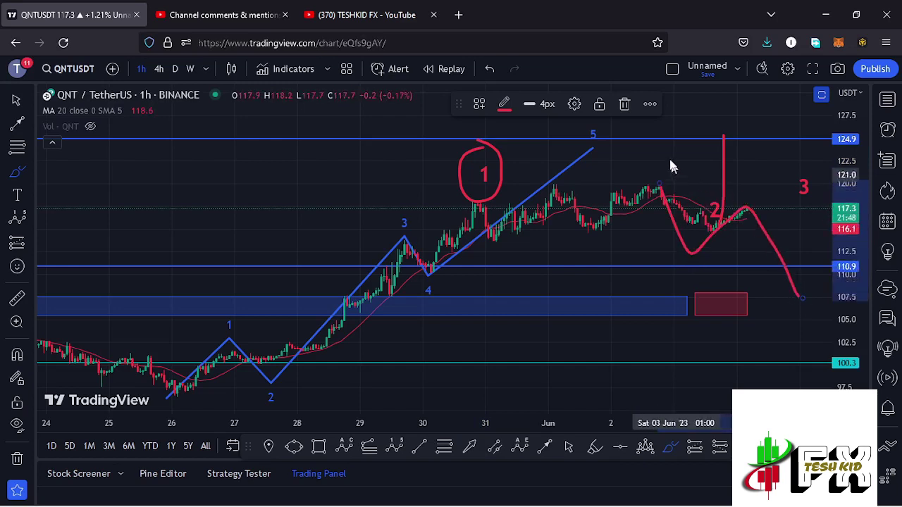
Delete the stray red stroke and draw a trial Fibonacci retracement from the late-May low to 120.1.
{"action": "left_click", "coordinate": [624, 104]}
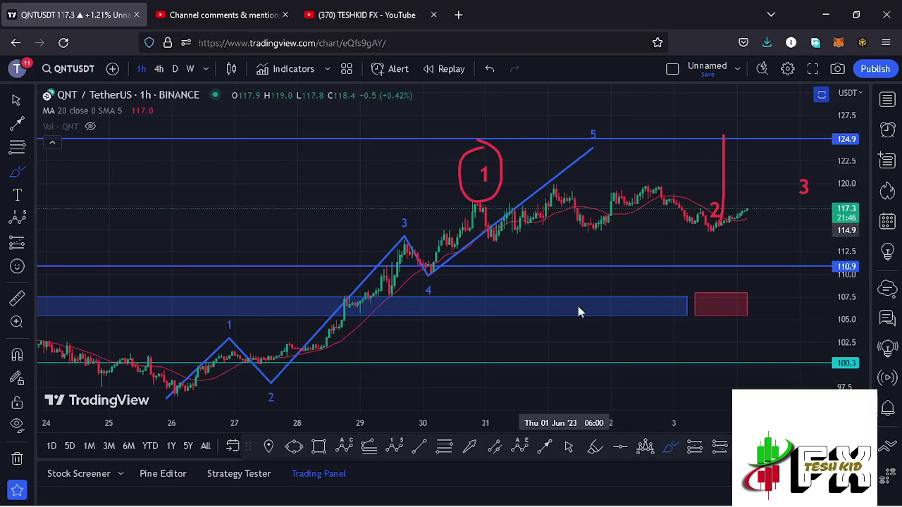
{"action": "left_click", "coordinate": [440, 446]}
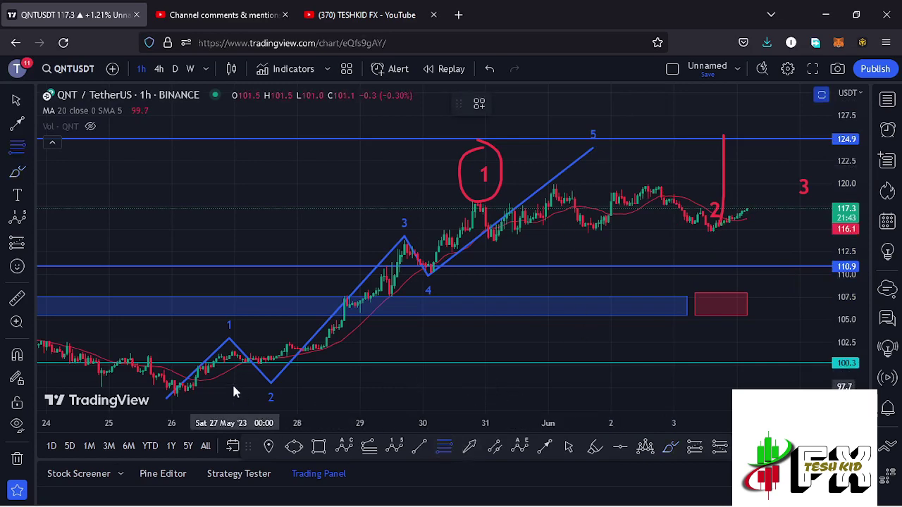
{"action": "left_click", "coordinate": [177, 396]}
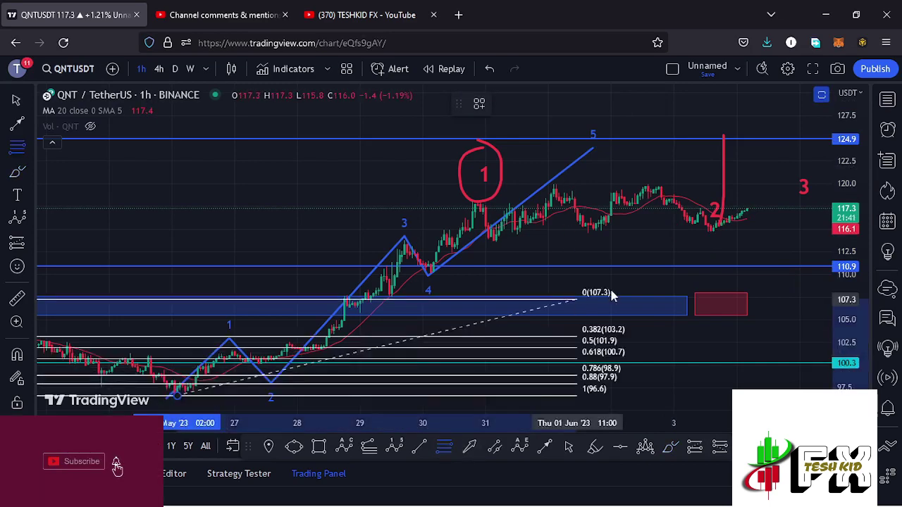
{"action": "left_click", "coordinate": [770, 186]}
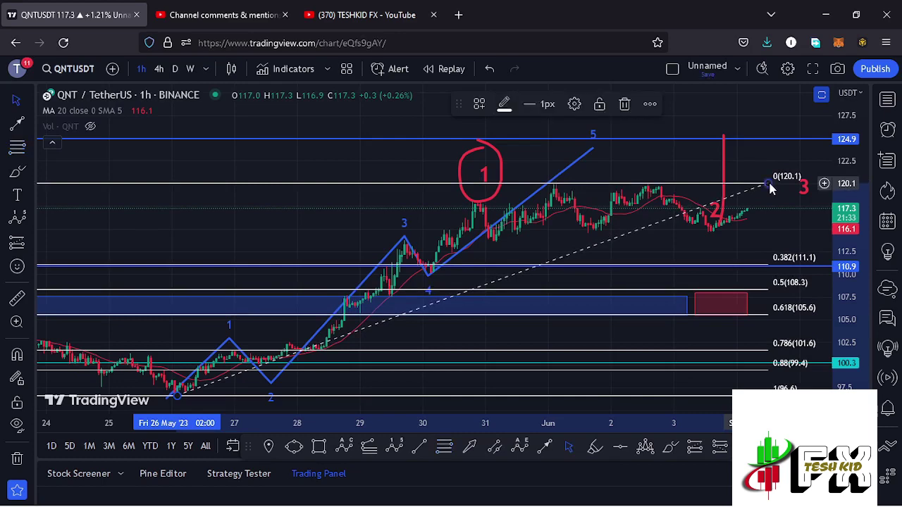
{"action": "left_click_drag", "start_coordinate": [758, 236], "coordinate": [747, 208]}
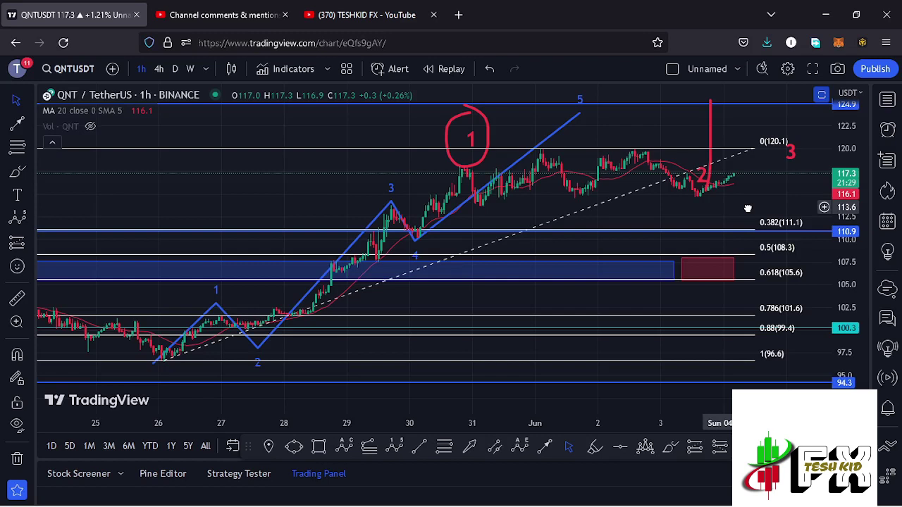
Extend the red demand box's right edge slightly and delete the trial Fibonacci retracement.
{"action": "left_click", "coordinate": [707, 257]}
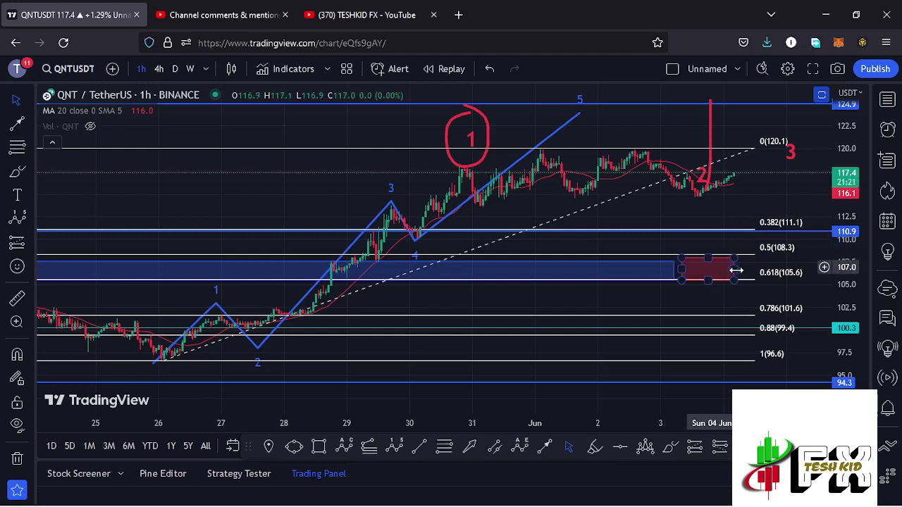
{"action": "mouse_move", "coordinate": [734, 269]}
{"action": "left_mouse_down"}
{"action": "mouse_move", "coordinate": [745, 268]}
{"action": "mouse_move", "coordinate": [727, 264]}
{"action": "left_mouse_up"}
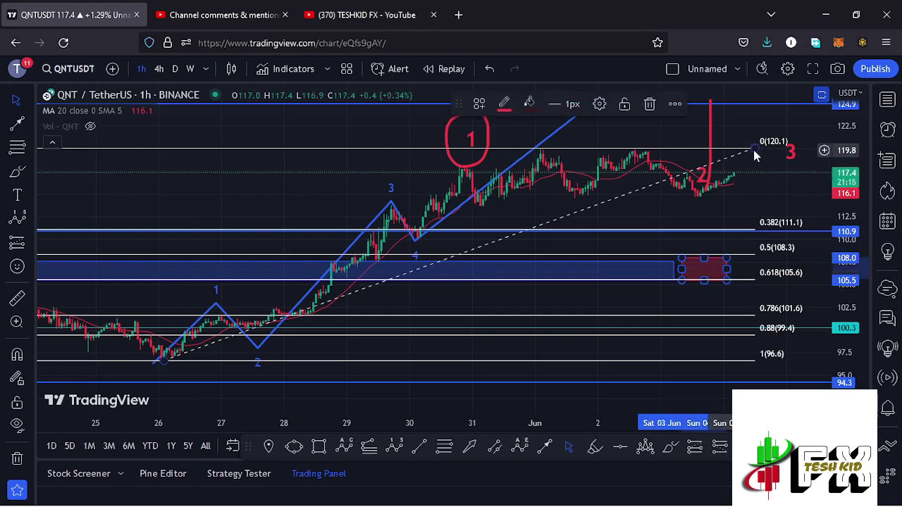
{"action": "left_click", "coordinate": [754, 149]}
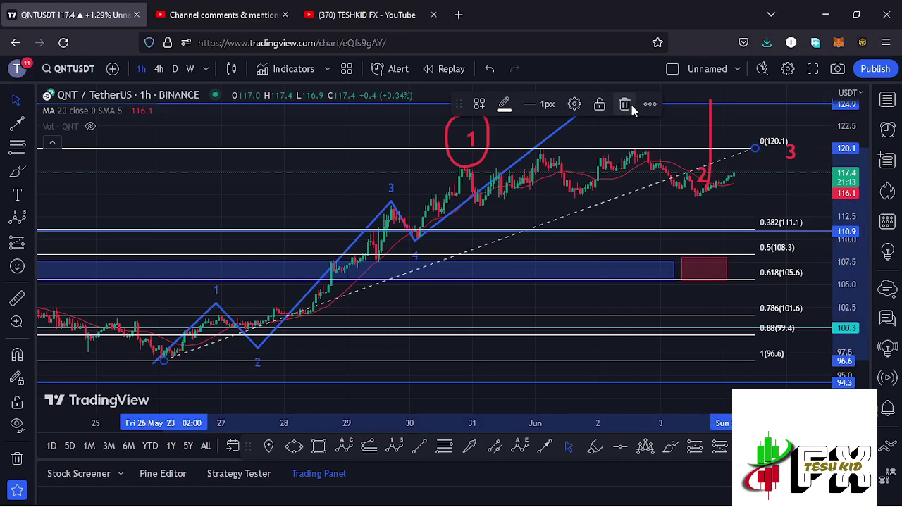
{"action": "left_click", "coordinate": [627, 105]}
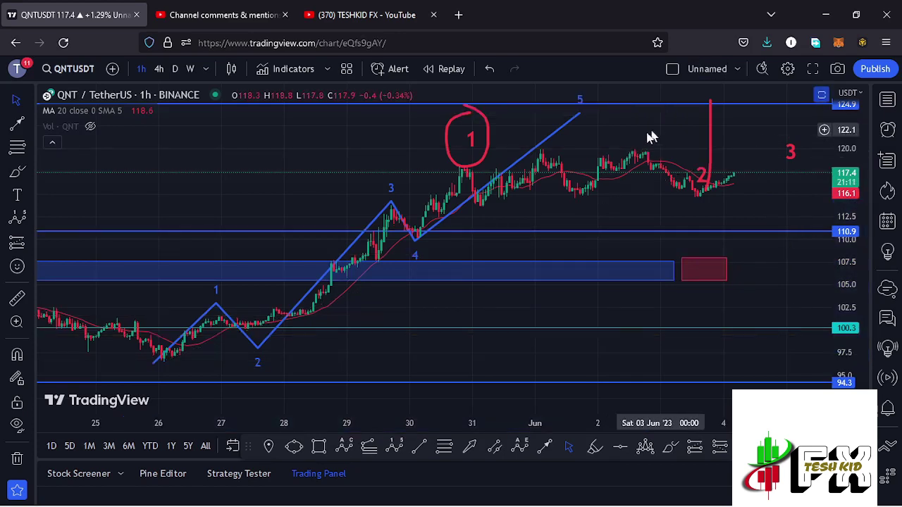
Widen the red demand box further to the right.
{"action": "left_click_drag", "start_coordinate": [651, 137], "coordinate": [578, 144]}
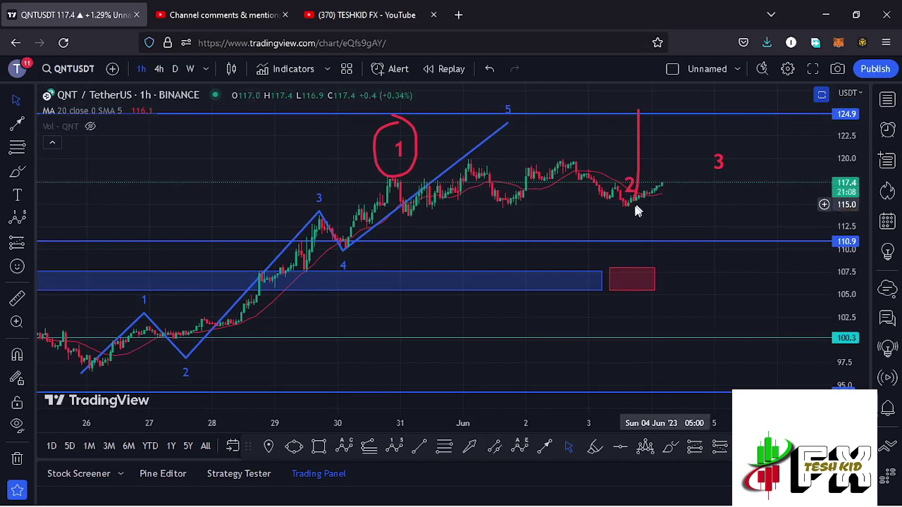
{"action": "left_click", "coordinate": [656, 278]}
{"action": "left_click_drag", "start_coordinate": [657, 276], "coordinate": [730, 280]}
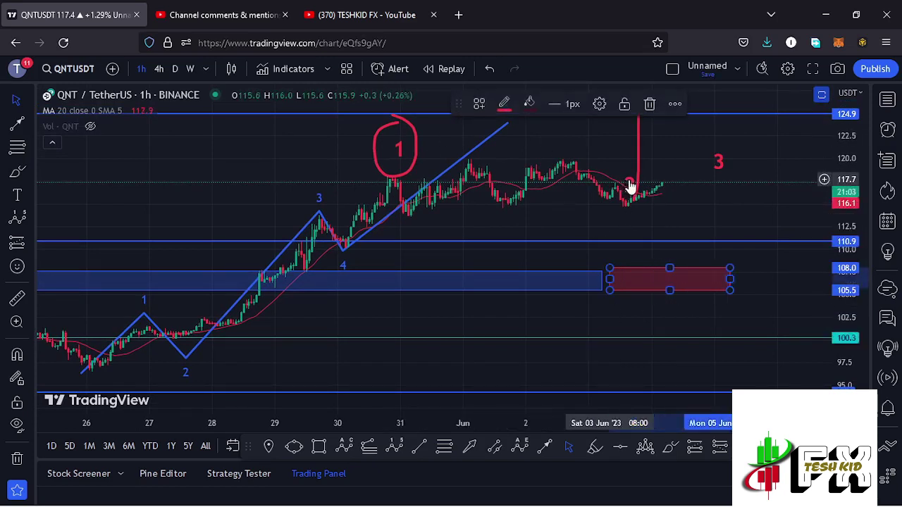
Move the red 2 label up and left, and the red 3 label up to about 121.
{"action": "left_click_drag", "start_coordinate": [630, 186], "coordinate": [615, 177]}
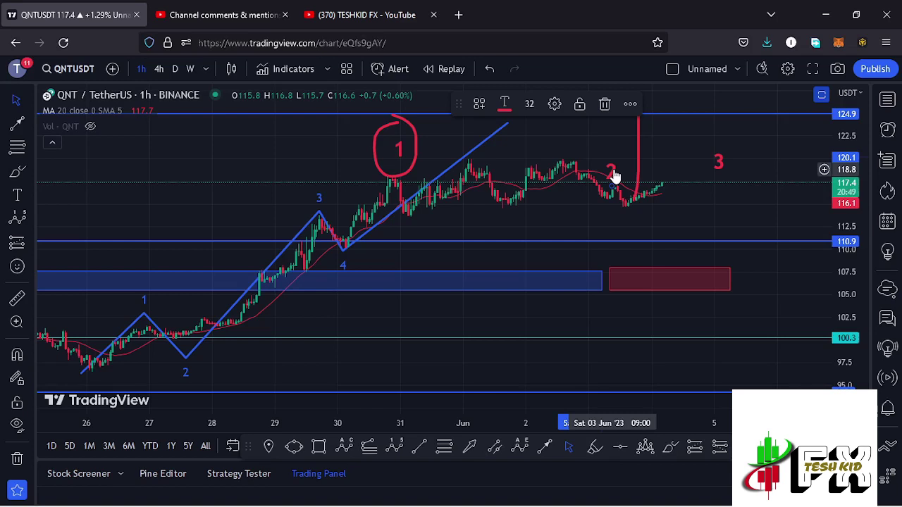
{"action": "left_click_drag", "start_coordinate": [717, 173], "coordinate": [724, 151]}
{"action": "left_click_drag", "start_coordinate": [688, 217], "coordinate": [651, 231]}
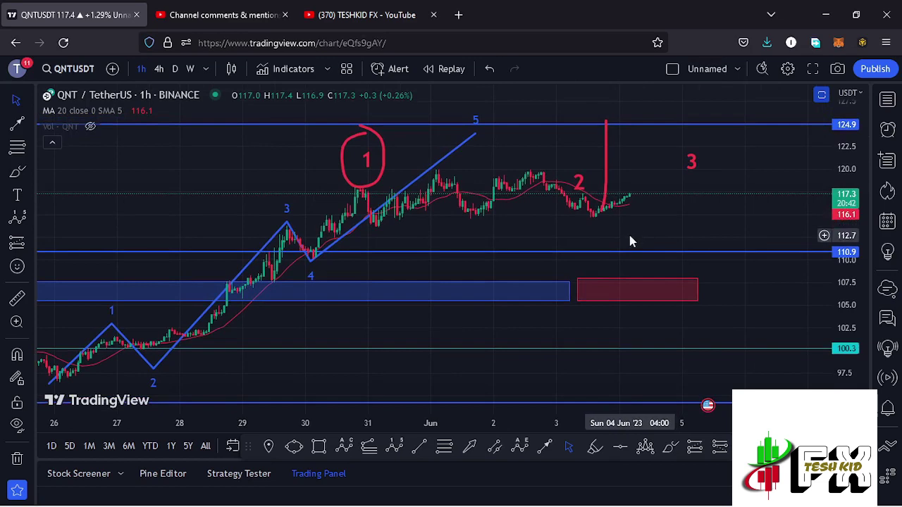
Place a blue horizontal support line at 119.9 and drag wave point 5 up to 124.9.
{"action": "scroll", "coordinate": [618, 240], "scroll_direction": "down", "scroll_amount": 3}
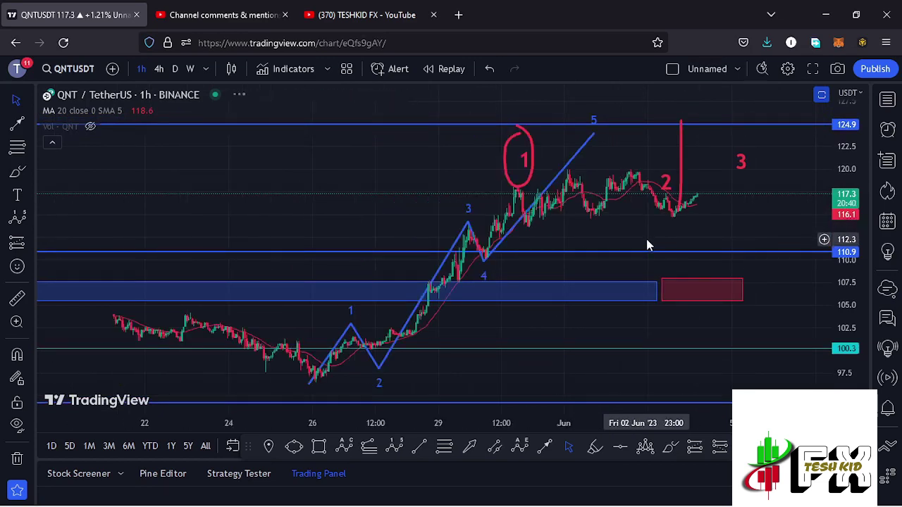
{"action": "scroll", "coordinate": [638, 212], "scroll_direction": "up", "scroll_amount": 1}
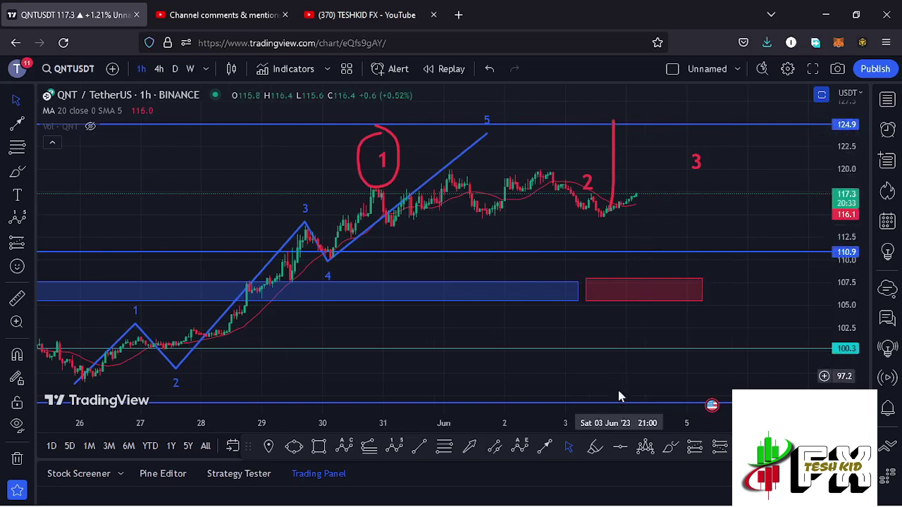
{"action": "left_click", "coordinate": [543, 175]}
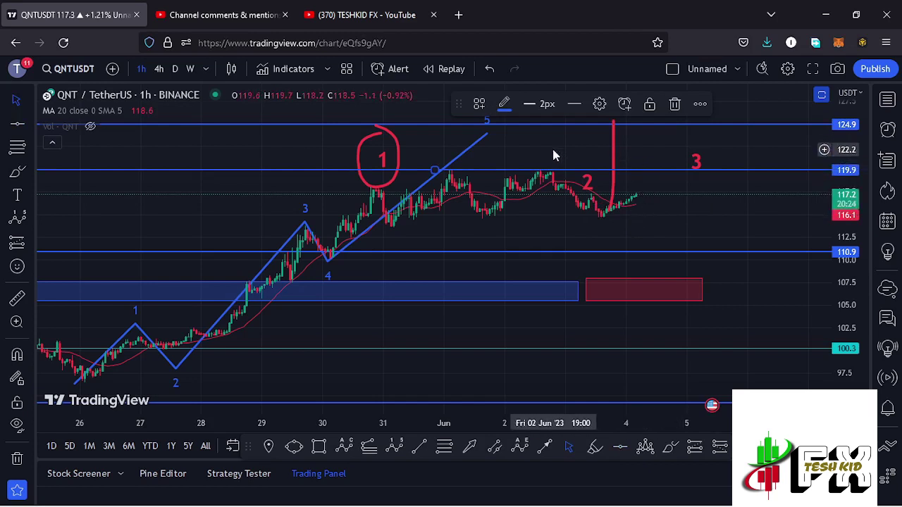
{"action": "left_click_drag", "start_coordinate": [490, 135], "coordinate": [495, 126]}
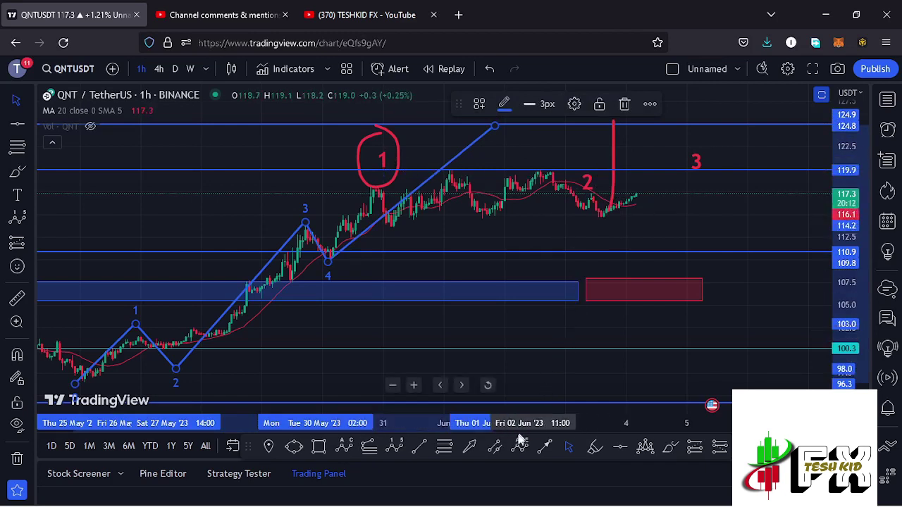
Draw a red (0)(A)(B)(C) correction from the recent high via 111 into the red box, then lower label 2.
{"action": "left_click", "coordinate": [350, 450]}
{"action": "left_click", "coordinate": [538, 173]}
{"action": "left_click", "coordinate": [583, 250]}
{"action": "left_click", "coordinate": [637, 204]}
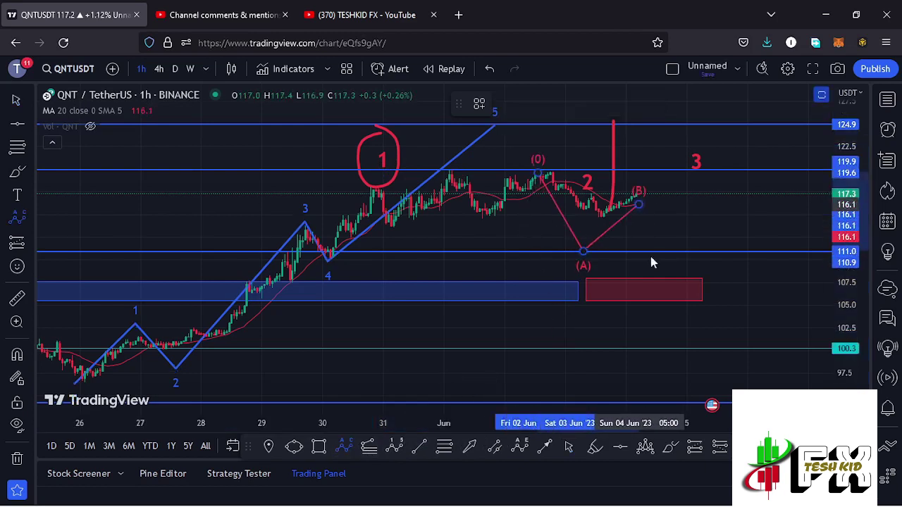
{"action": "left_click", "coordinate": [679, 299]}
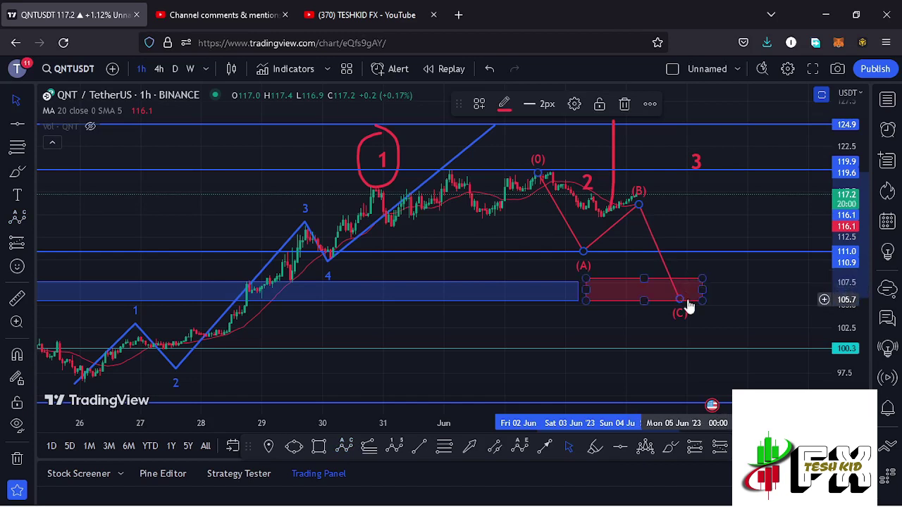
{"action": "left_click_drag", "start_coordinate": [588, 184], "coordinate": [593, 198]}
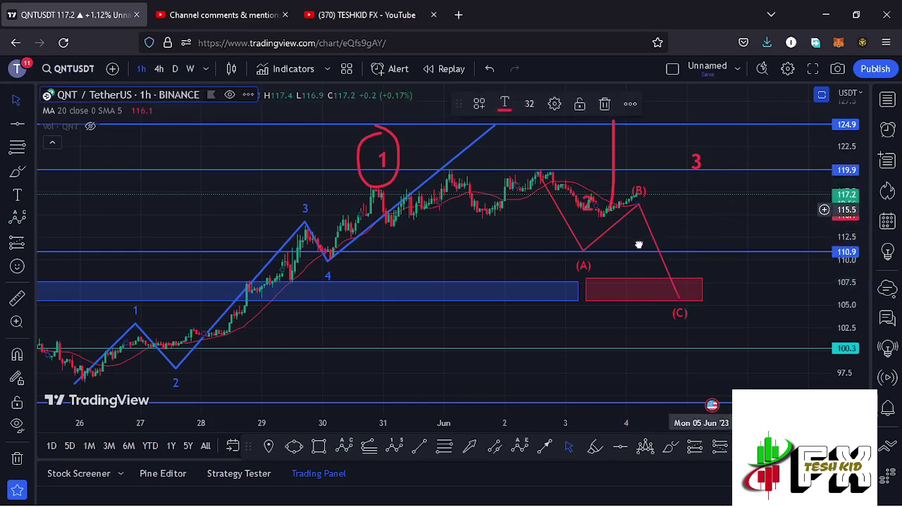
{"action": "left_click_drag", "start_coordinate": [657, 239], "coordinate": [634, 247]}
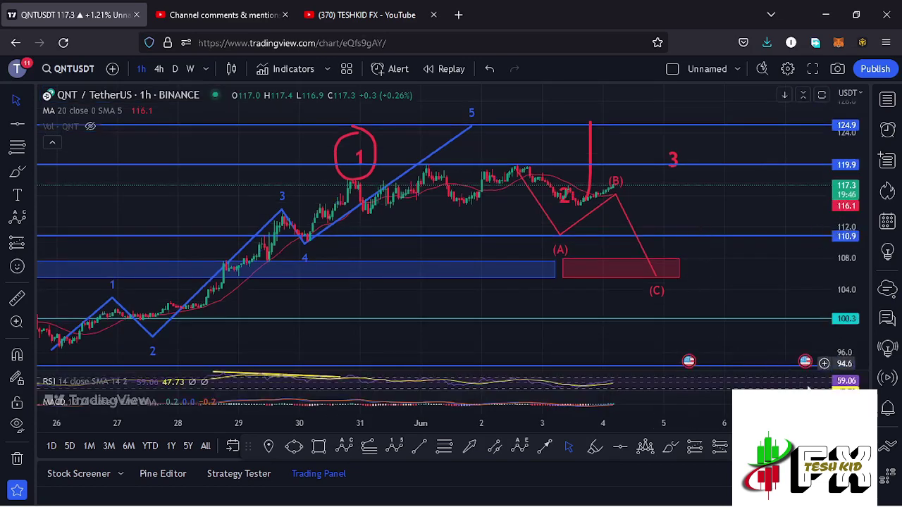
Maximize and restore the RSI pane, then the MACD pane, then maximize the QNTUSDT price pane.
{"action": "left_click", "coordinate": [821, 381]}
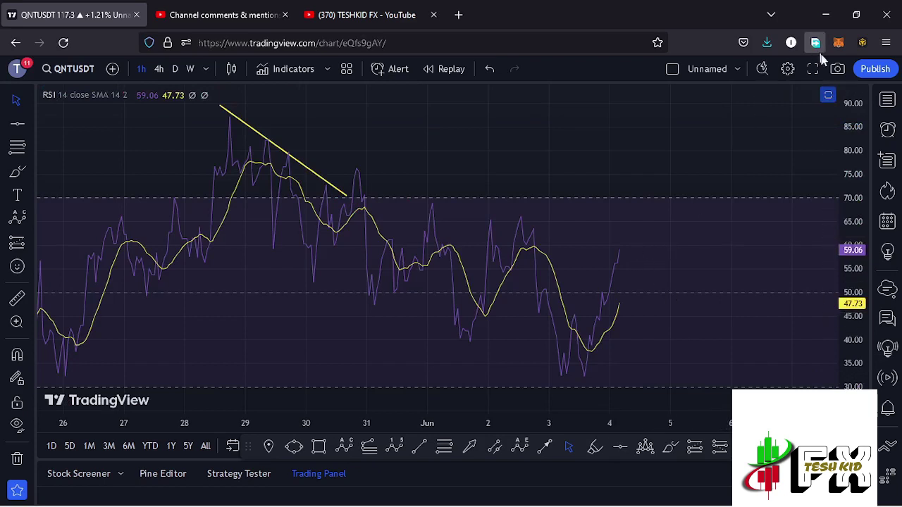
{"action": "left_click", "coordinate": [828, 96]}
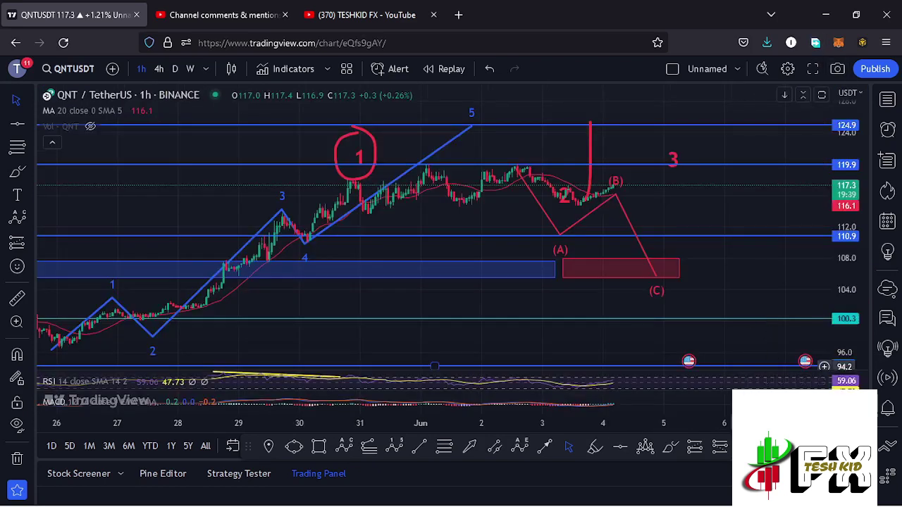
{"action": "left_click", "coordinate": [822, 402]}
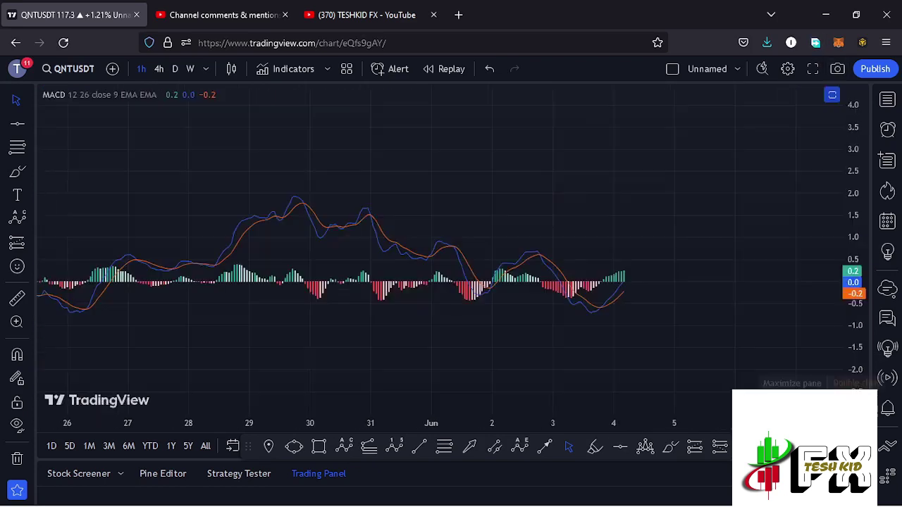
{"action": "double_click", "coordinate": [642, 331]}
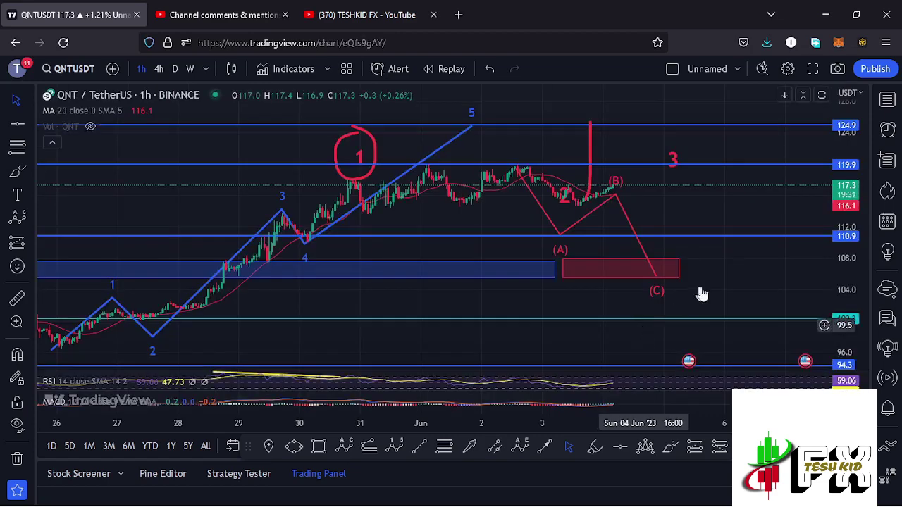
{"action": "double_click", "coordinate": [733, 287]}
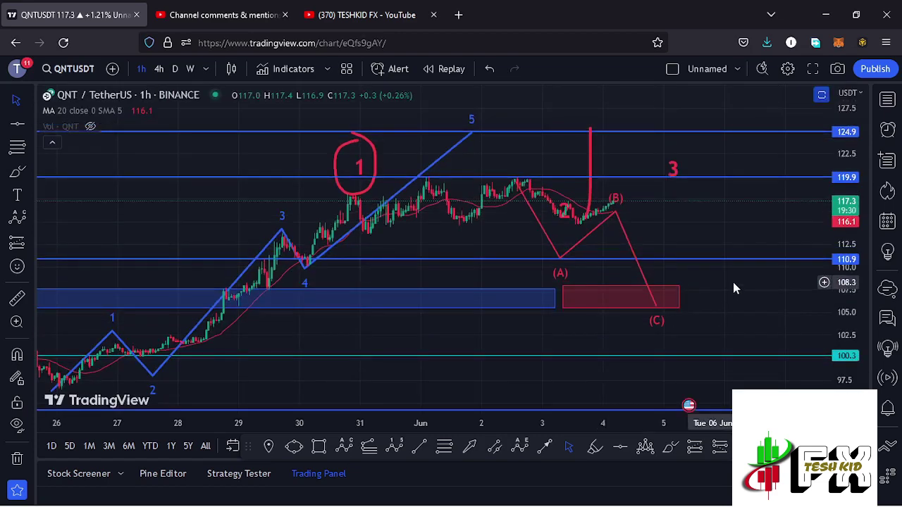